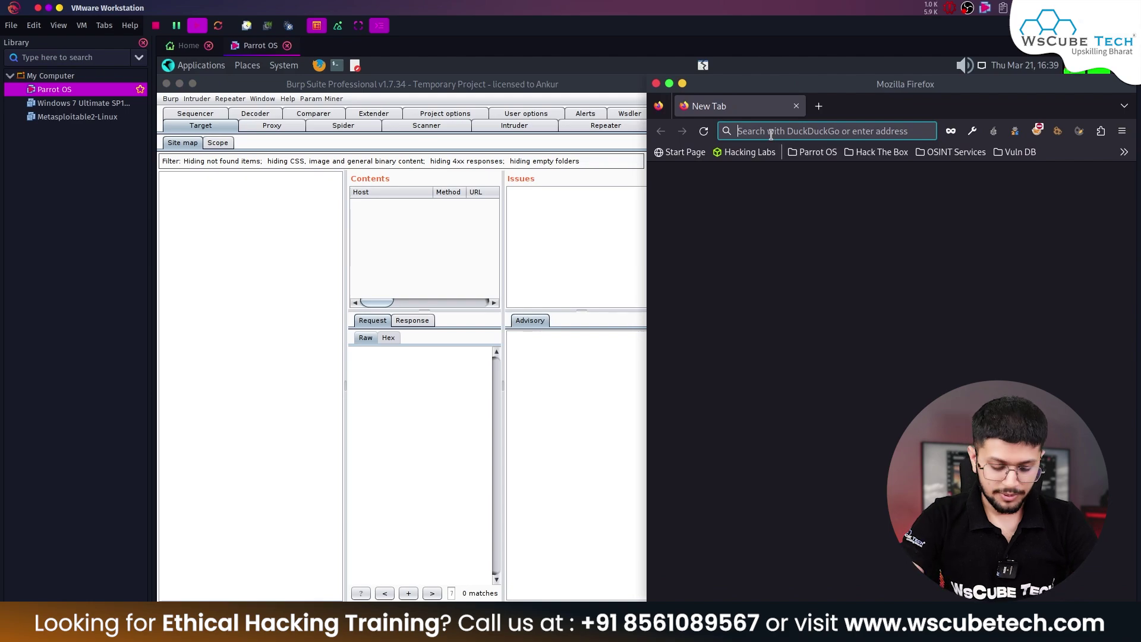
type("www.wscubetech.com/")
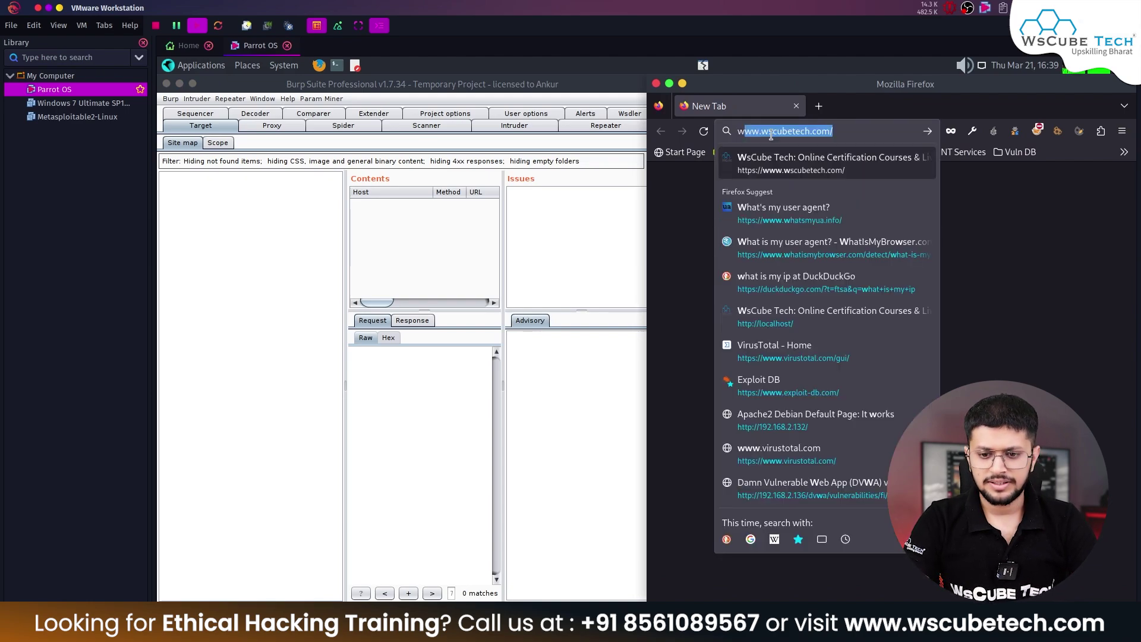
key("Right")
key("Return")
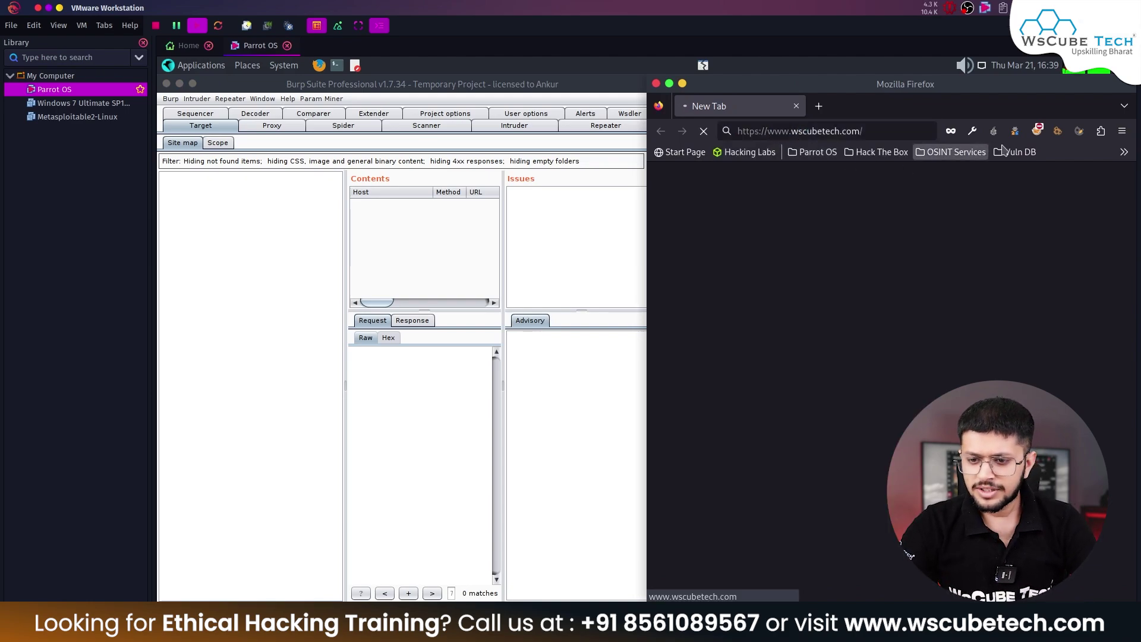
left_click(1038, 131)
left_click(976, 224)
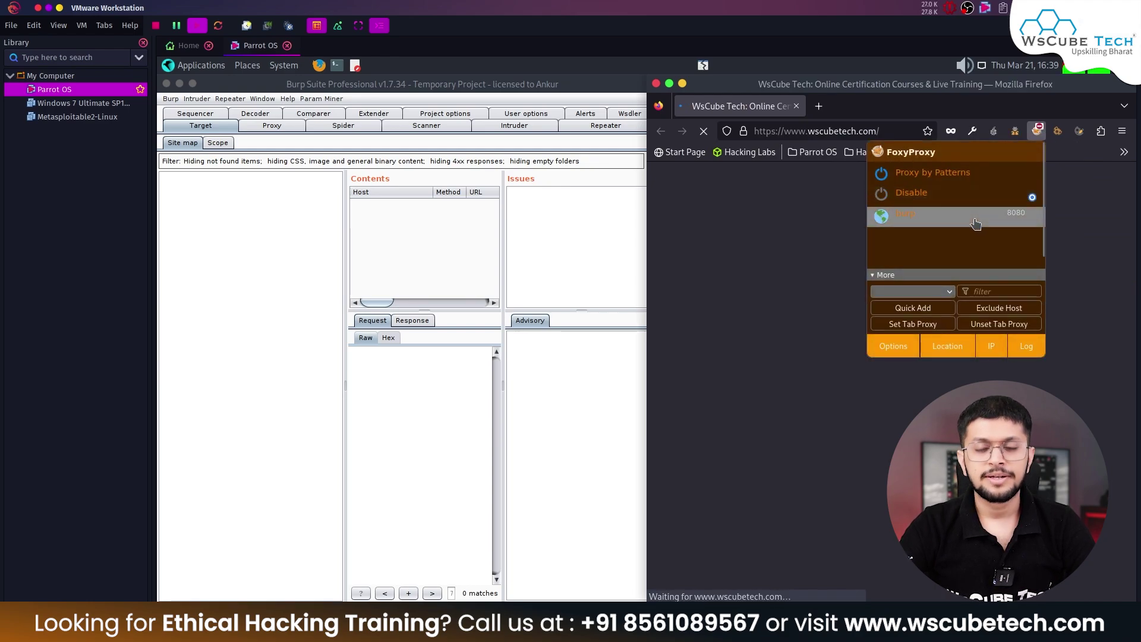
Turn interception off and show the wscubetech.com host's captured requests in the site map.
left_click(268, 128)
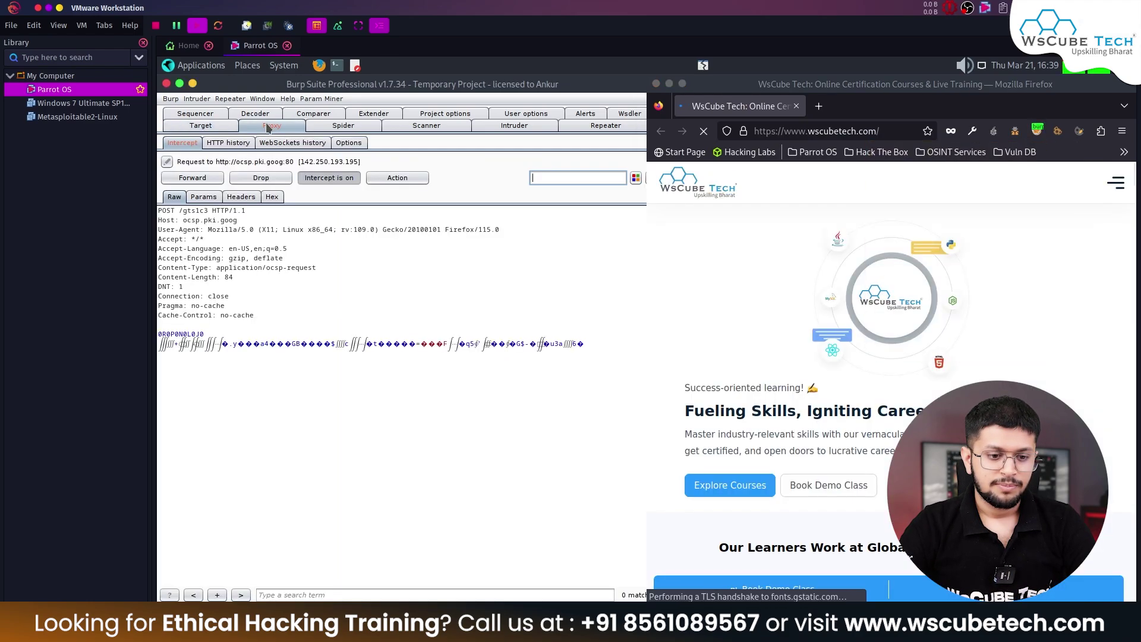
left_click(328, 178)
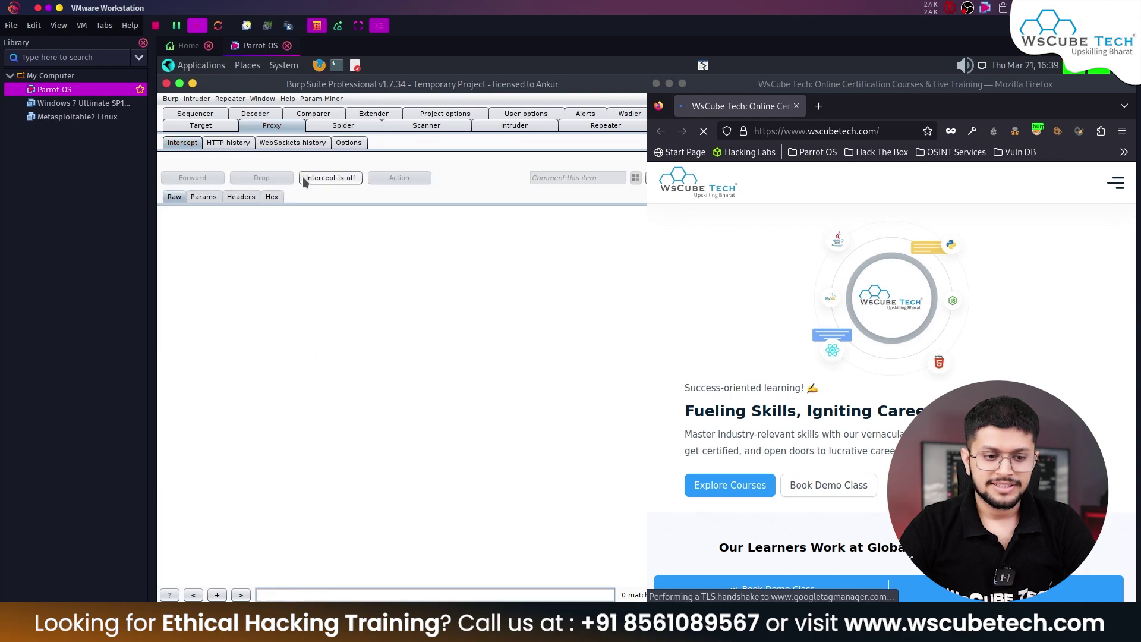
left_click(201, 125)
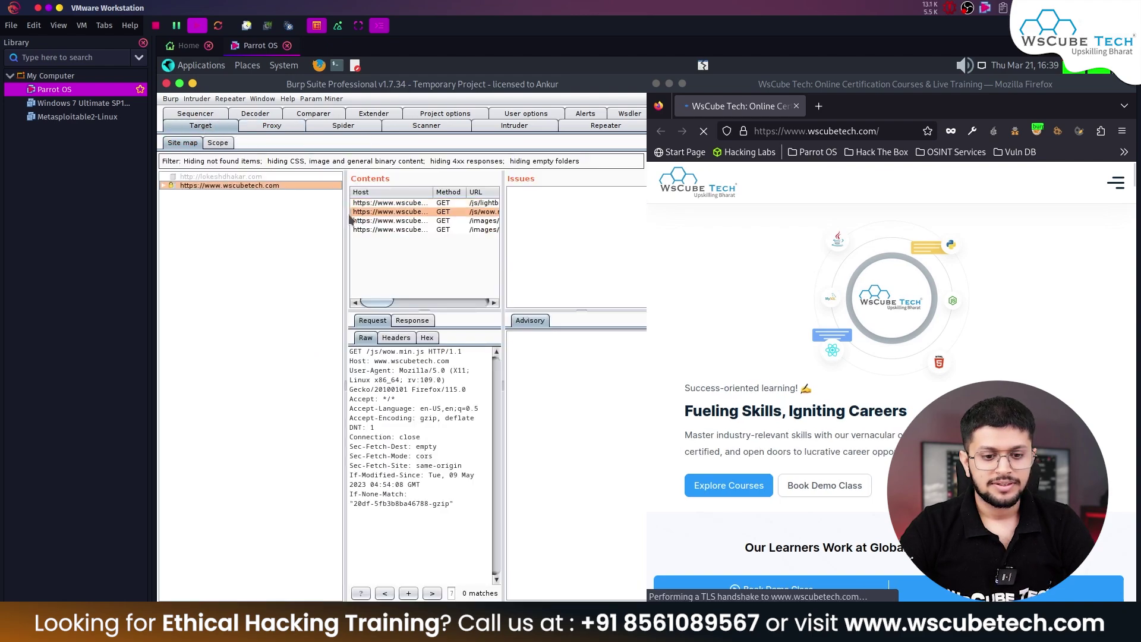
left_click(588, 192)
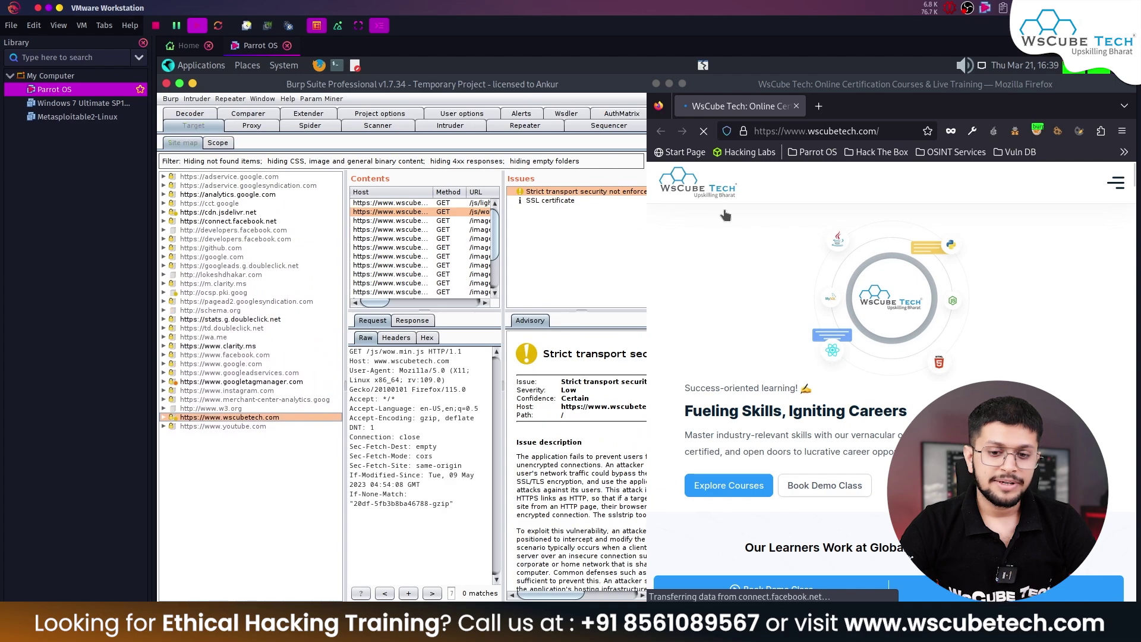
Maximize Burp, widen the Host column, and open the arrow-right-white.png request's context menu.
double_click(415, 84)
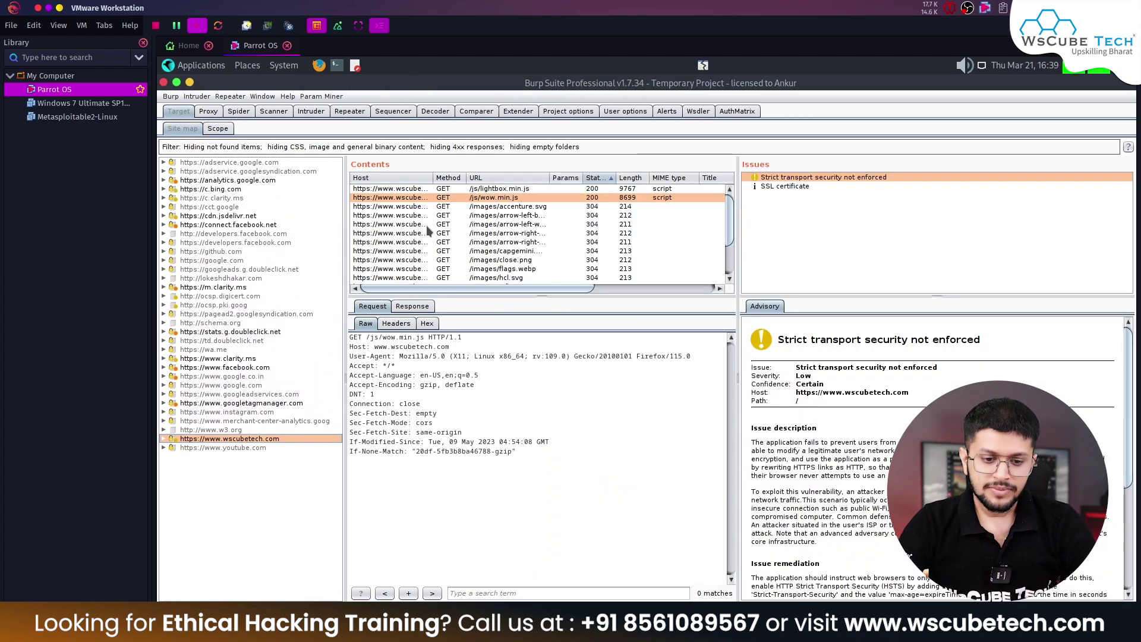
left_click_drag(434, 178, 515, 178)
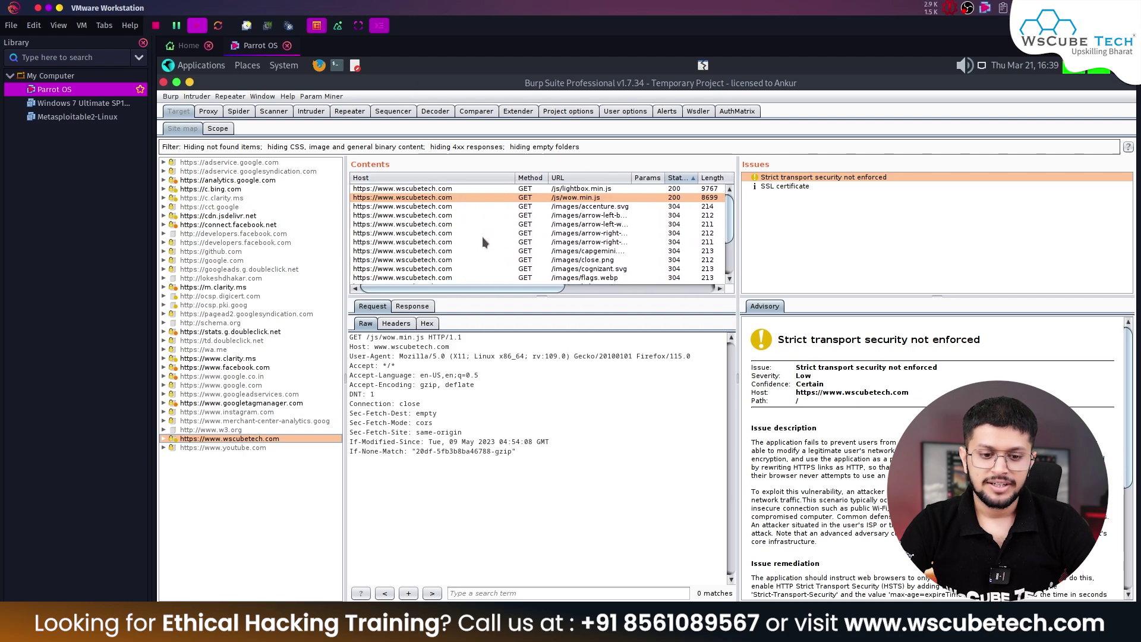
left_click(466, 214)
left_click(465, 212)
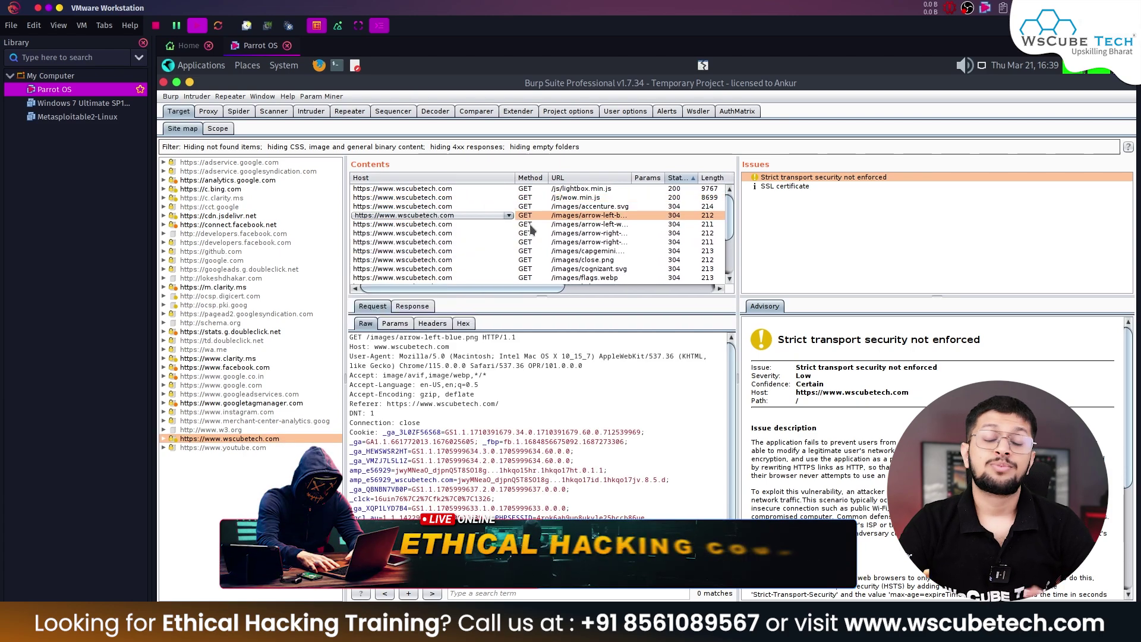
left_click(431, 197)
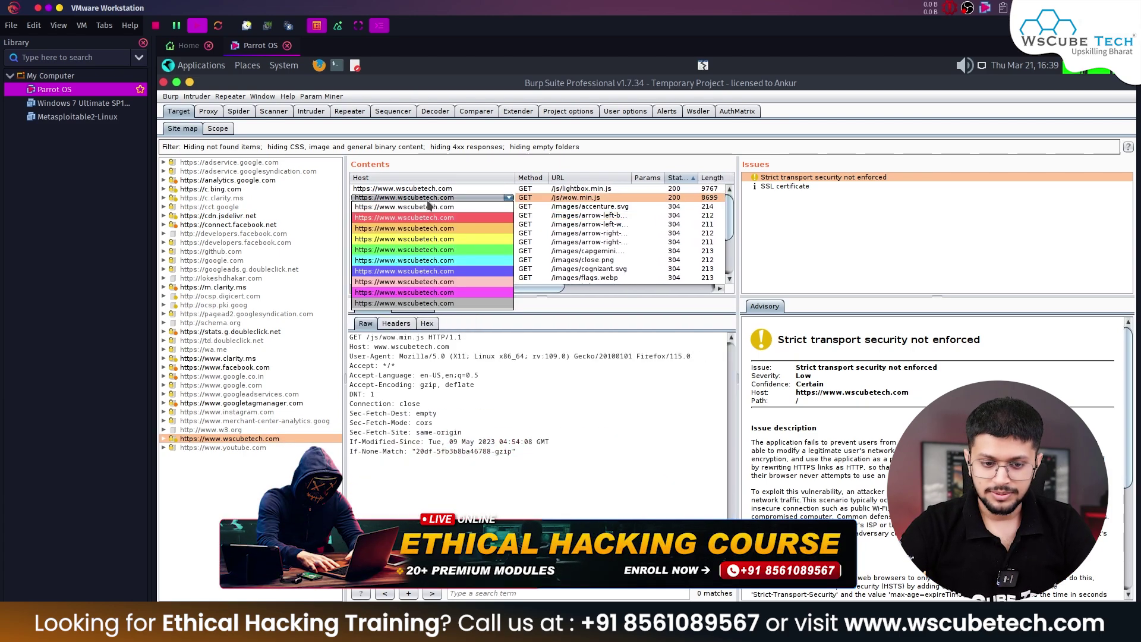
right_click(561, 199)
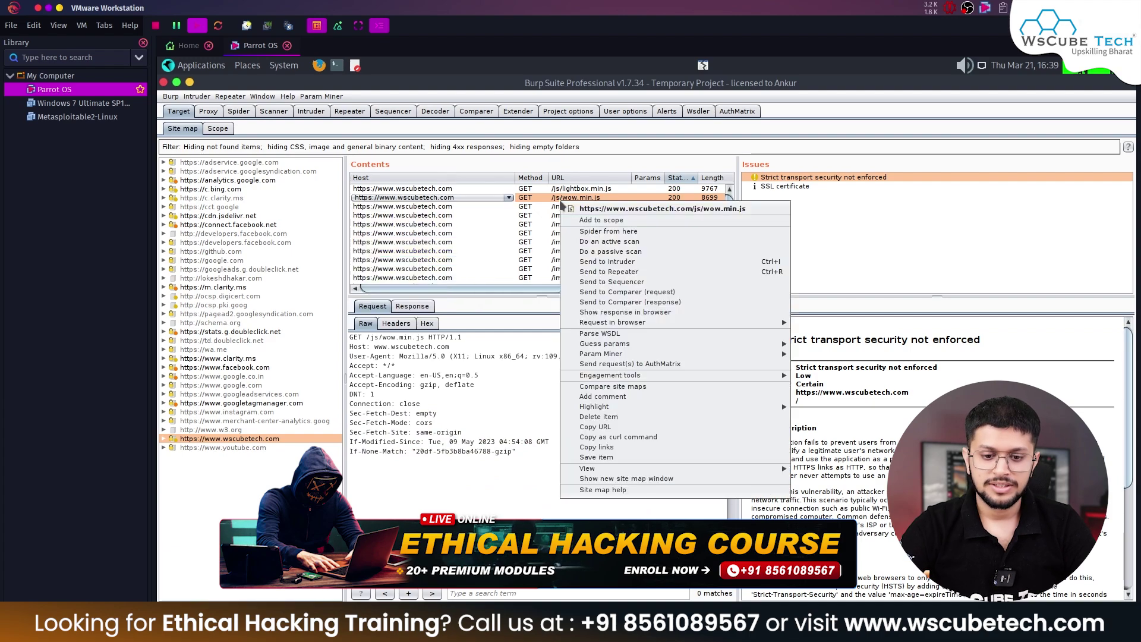
left_click(483, 227)
right_click(491, 241)
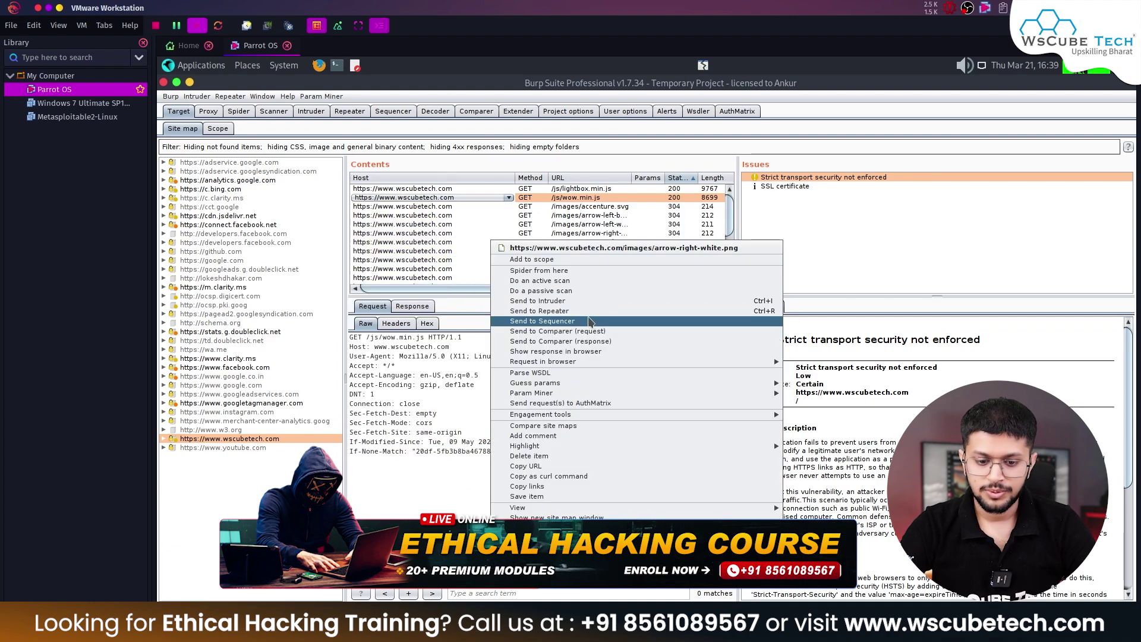
Replay arrow-right-white.png in Repeater with an edited sec-ch-ua header, then close tab 1.
left_click(587, 310)
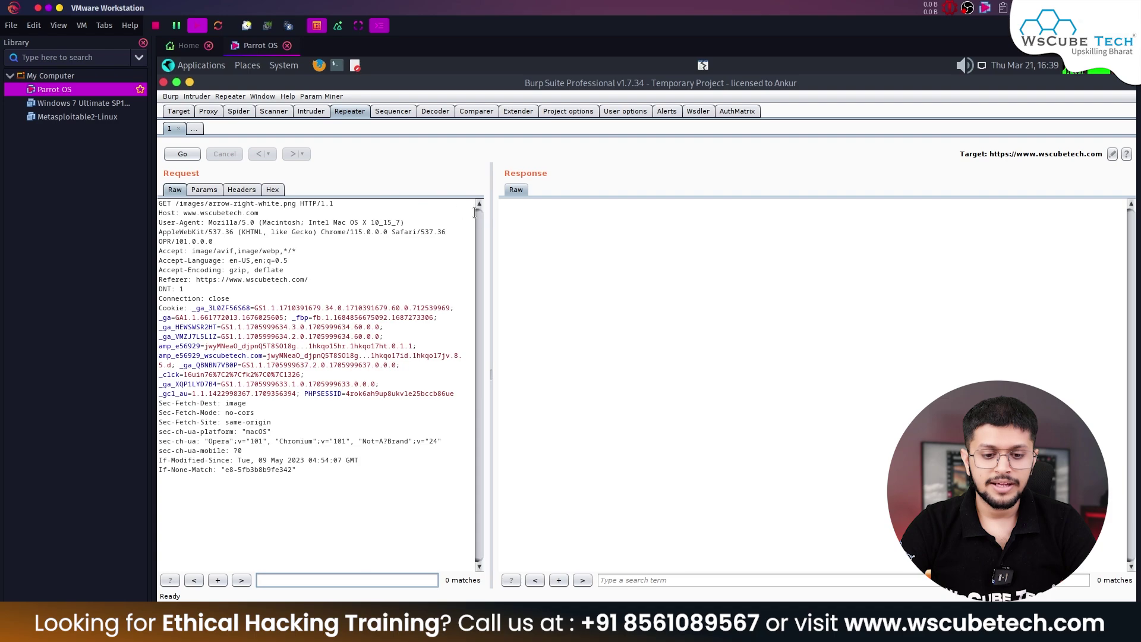
left_click_drag(494, 225, 616, 228)
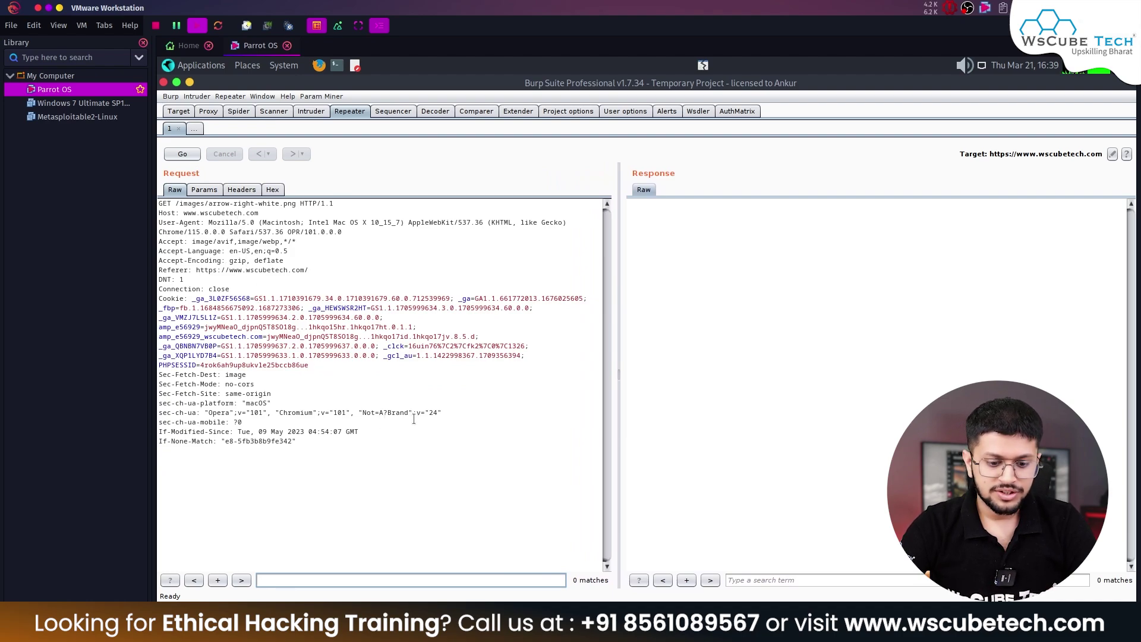
left_click(436, 416)
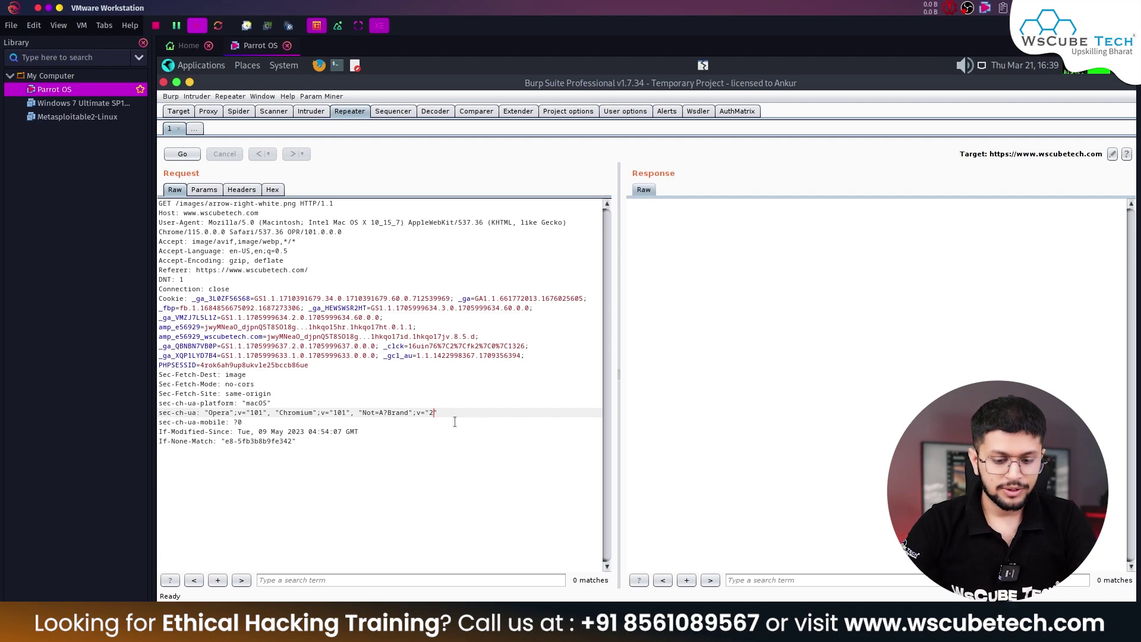
left_click(194, 155)
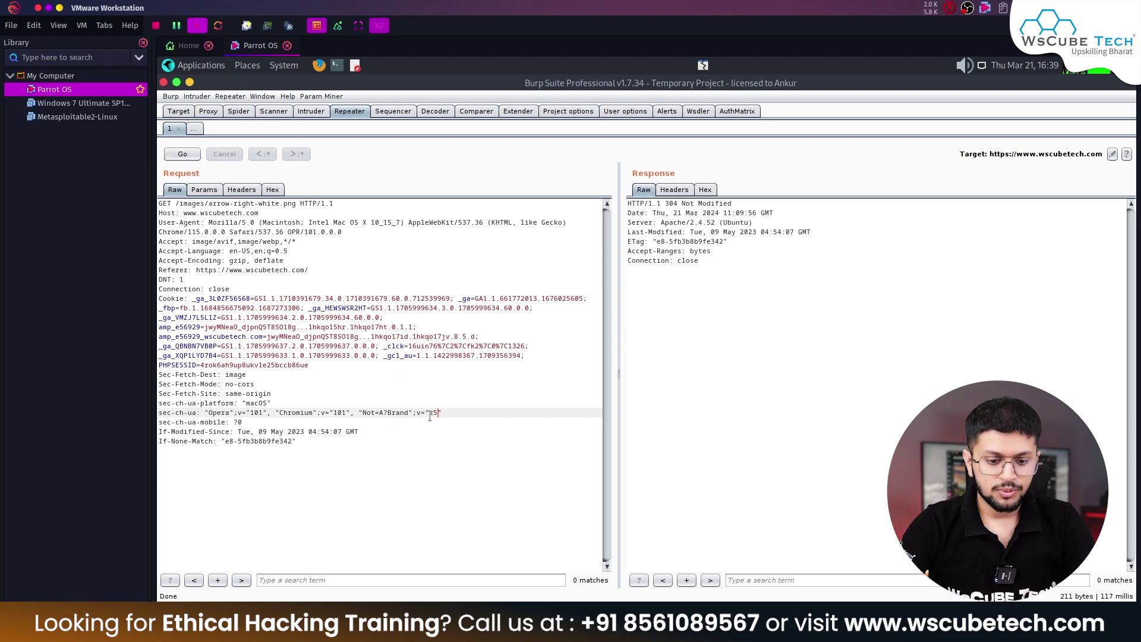
left_click(195, 154)
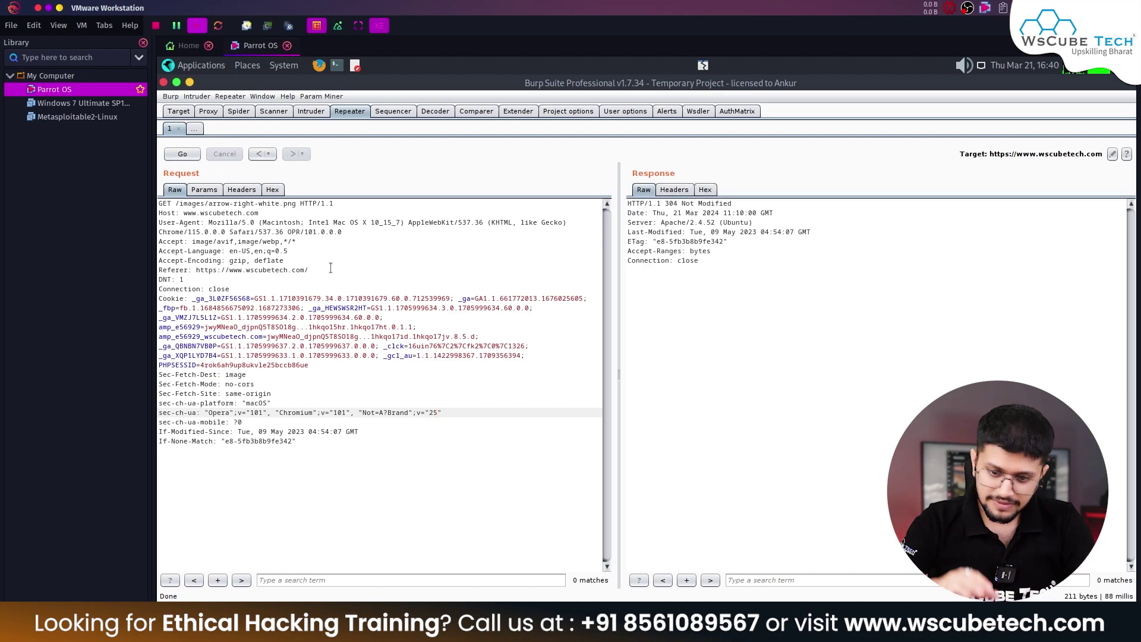
left_click(178, 129)
Send the site map's arrow-right-white.png request to Repeater.
left_click(209, 111)
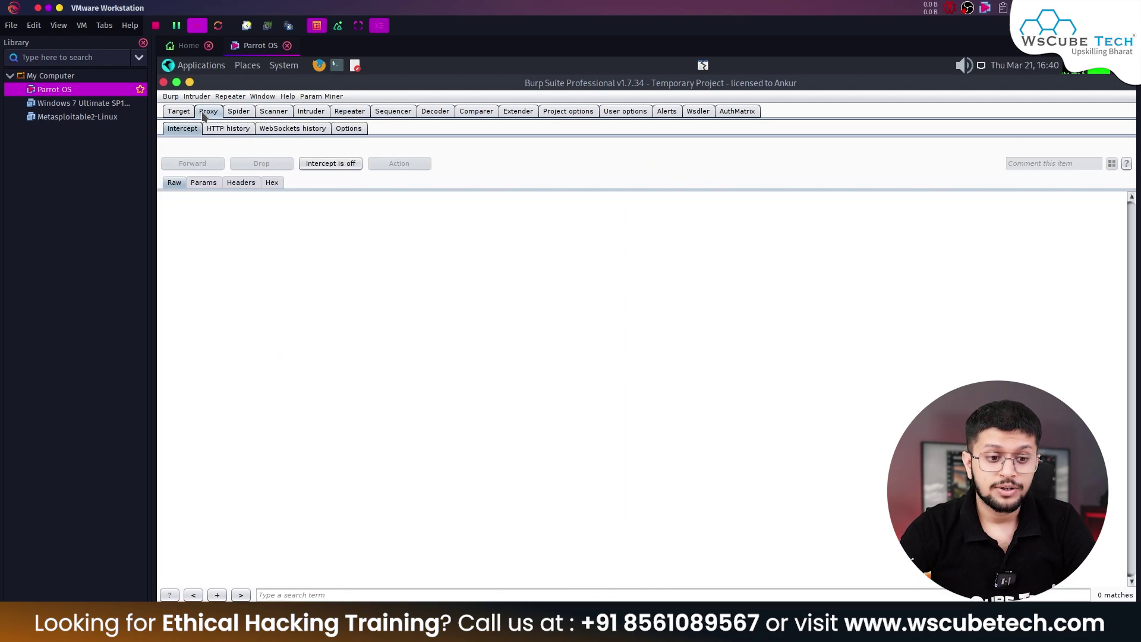
left_click(178, 111)
left_click(426, 243)
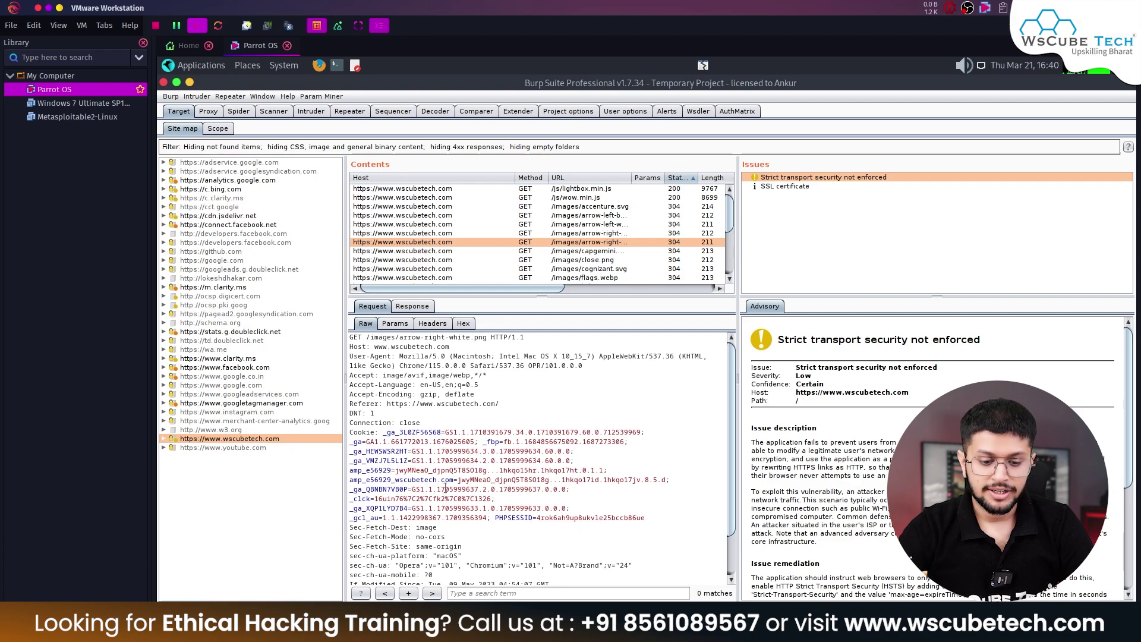
right_click(427, 243)
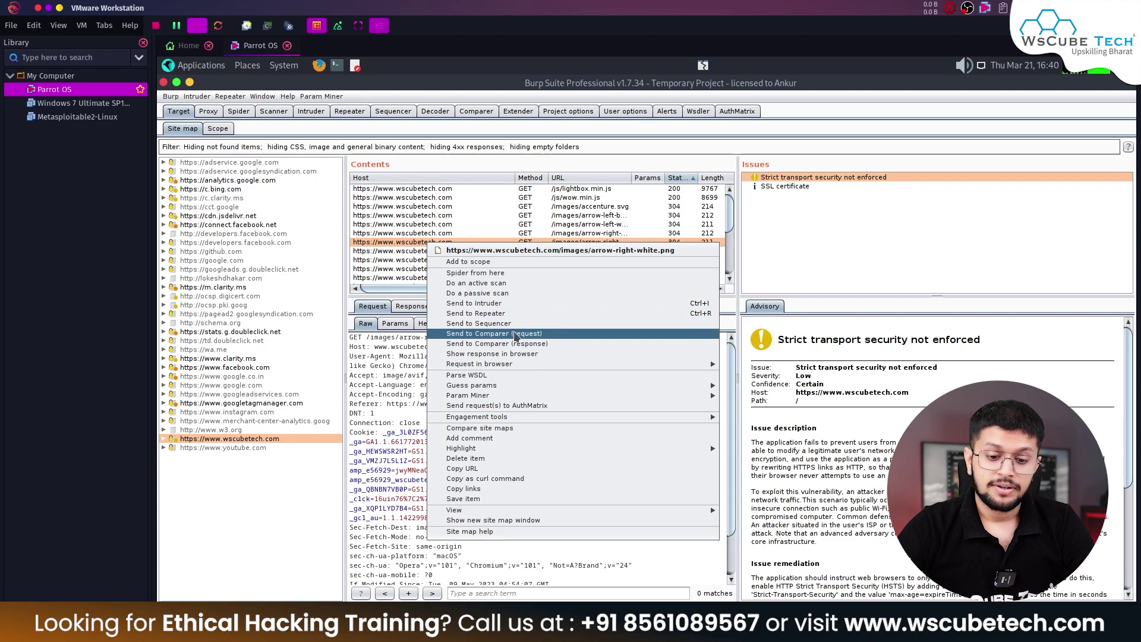
left_click(495, 313)
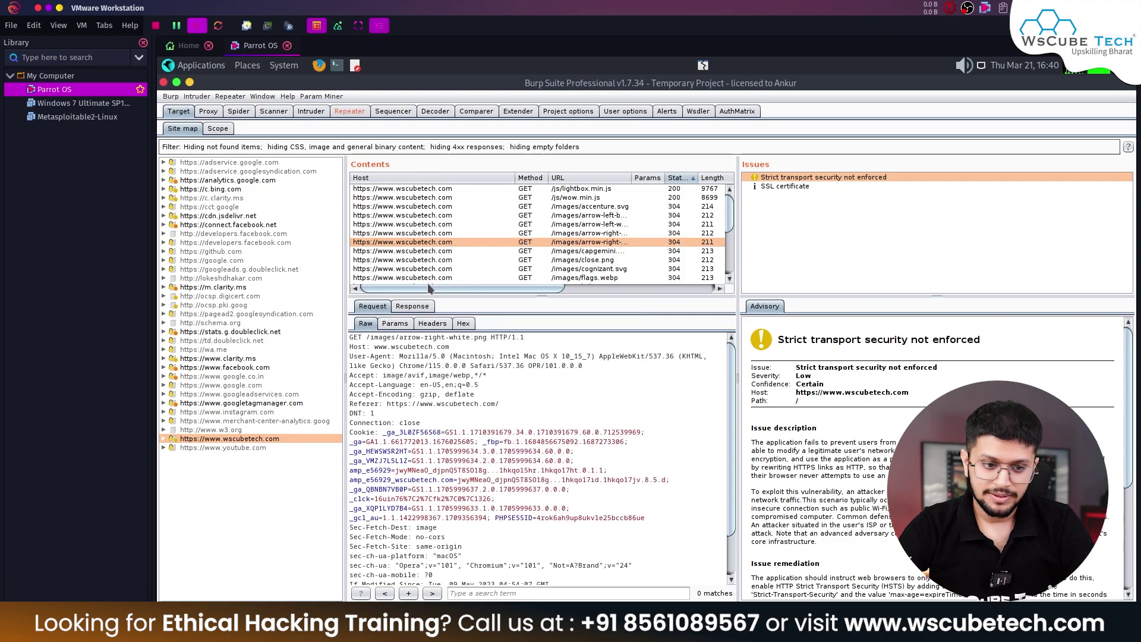
Replay it twice in Repeater, highlight the 304 Not Modified status, and close tab 2.
left_click(350, 111)
left_click(183, 154)
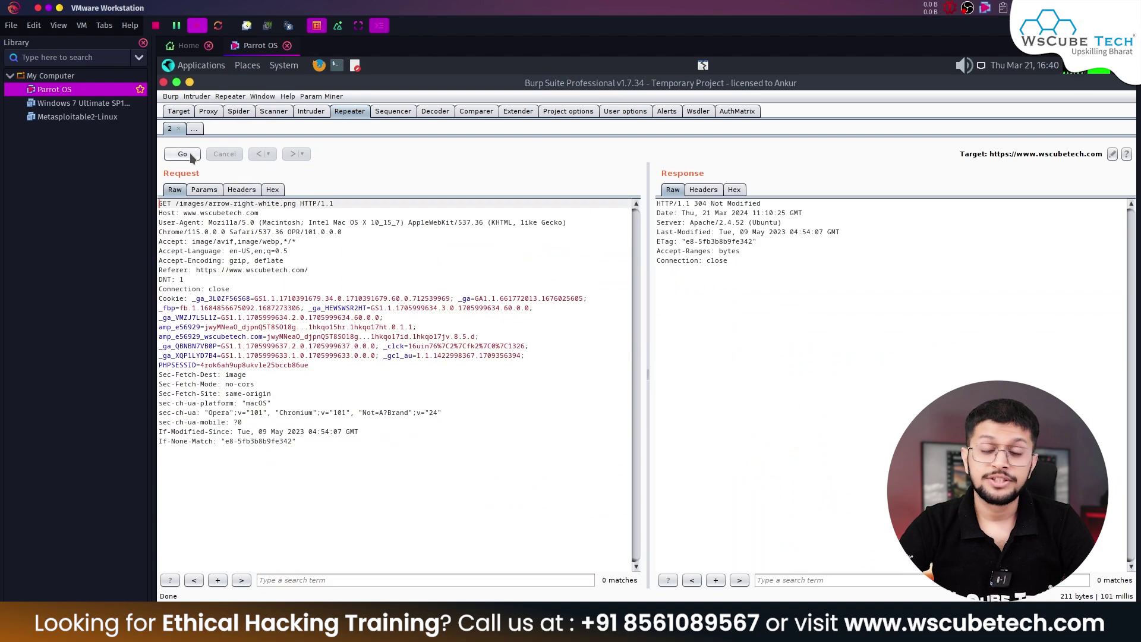
left_click(191, 152)
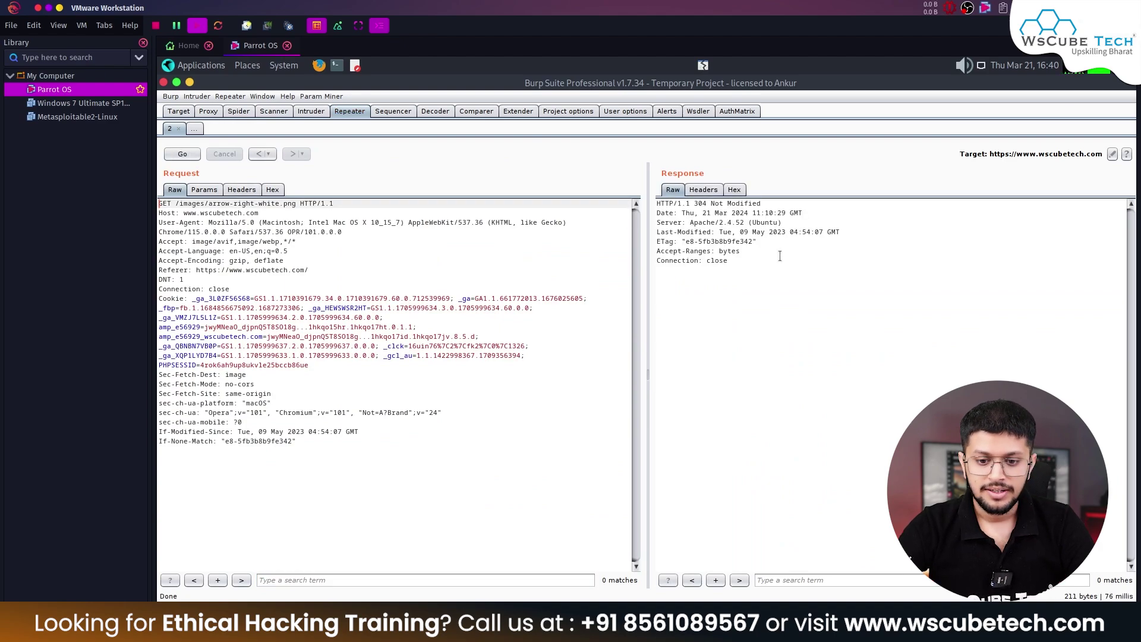
left_click_drag(780, 203, 670, 205)
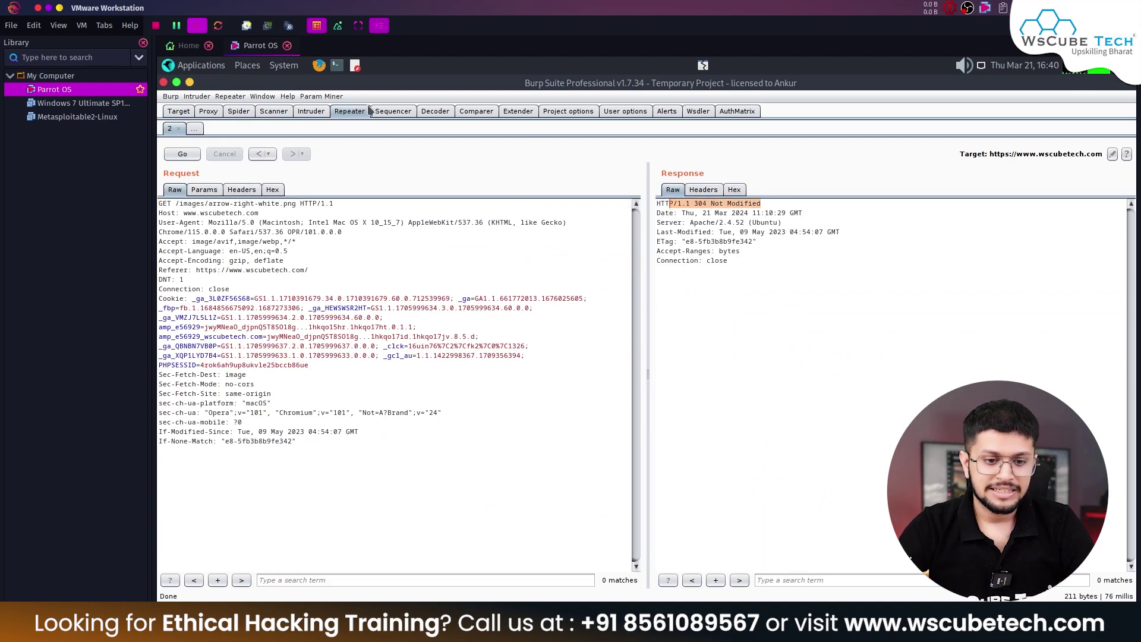
left_click(178, 129)
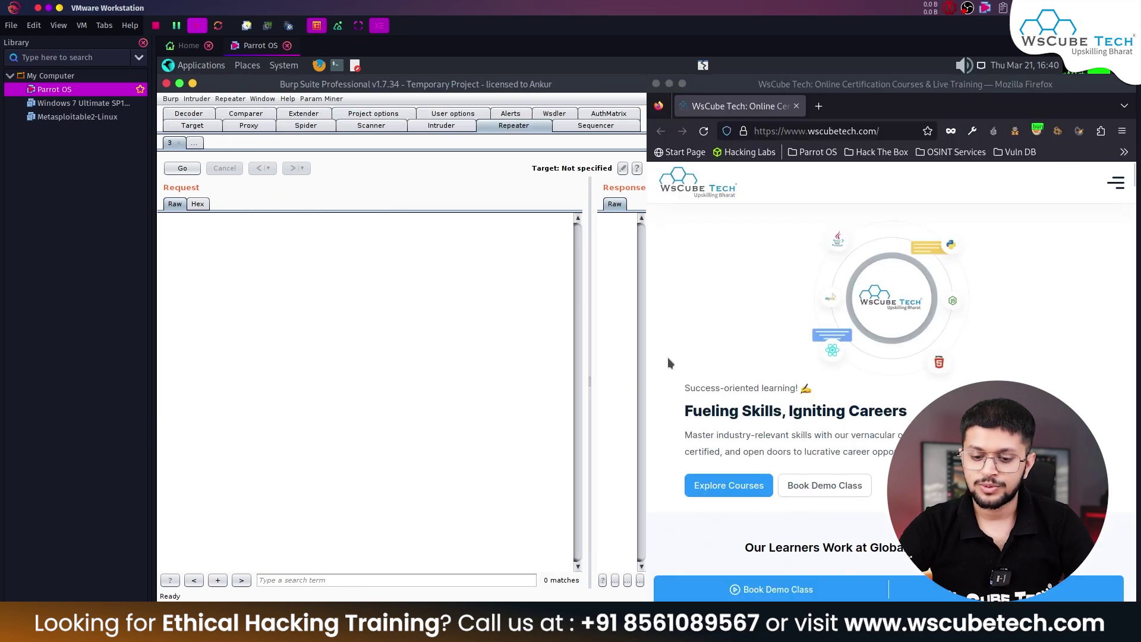
Show the Proxy Intercept view and enter a test email in the site's newsletter field.
scroll(720, 317, "down", 5)
scroll(719, 317, "down", 15)
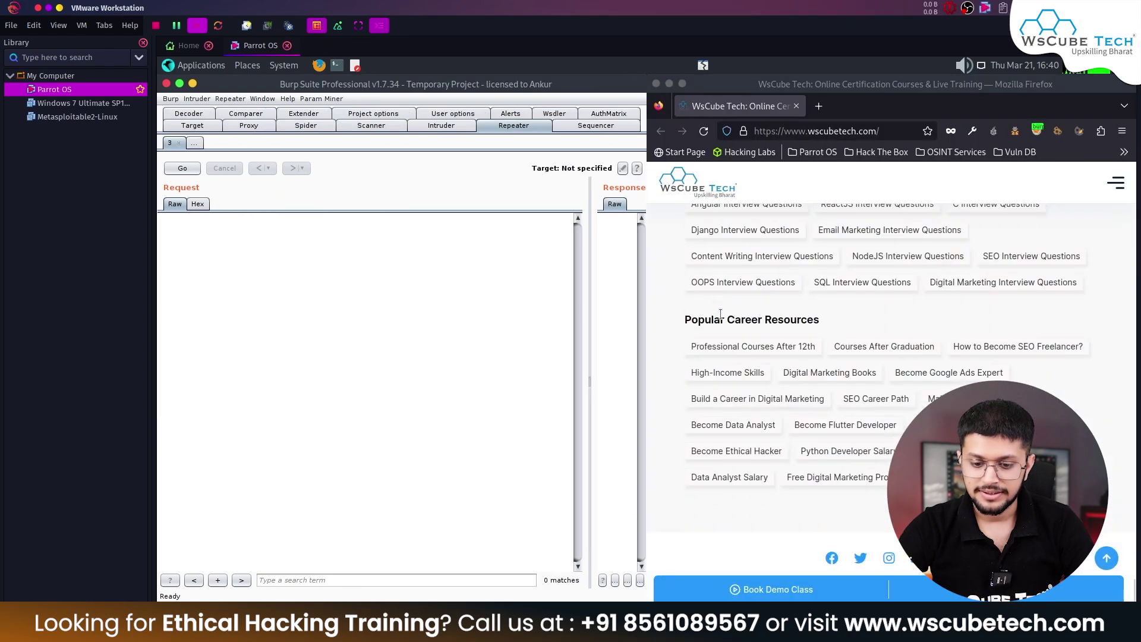
left_click(260, 127)
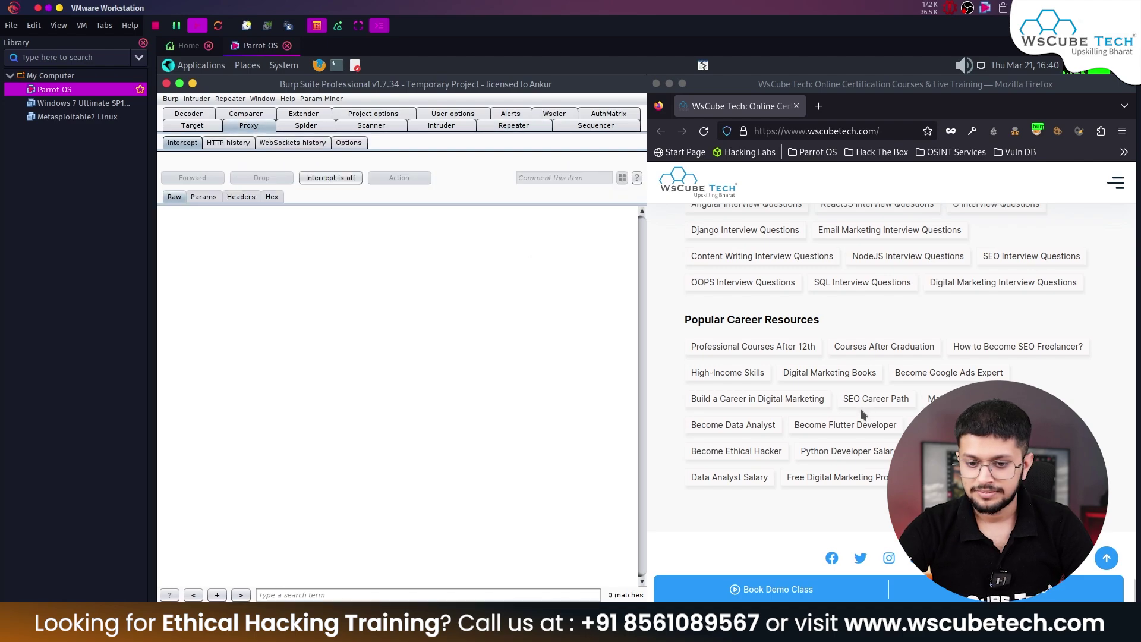
scroll(862, 410, "up", 10)
scroll(862, 414, "down", 3)
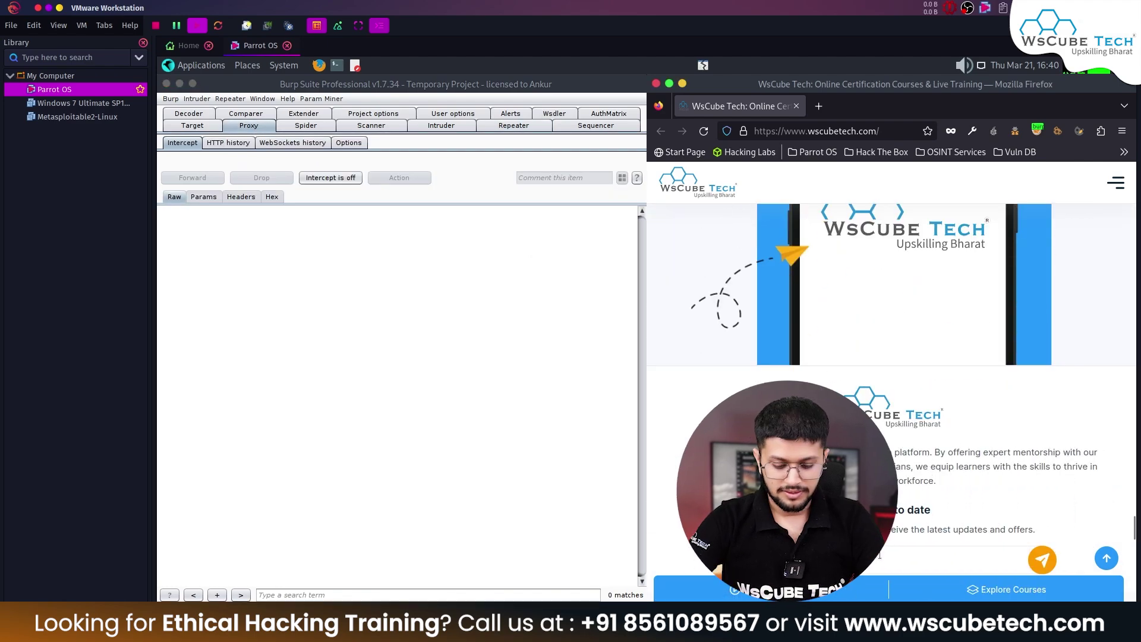
left_click(880, 558)
type("random@")
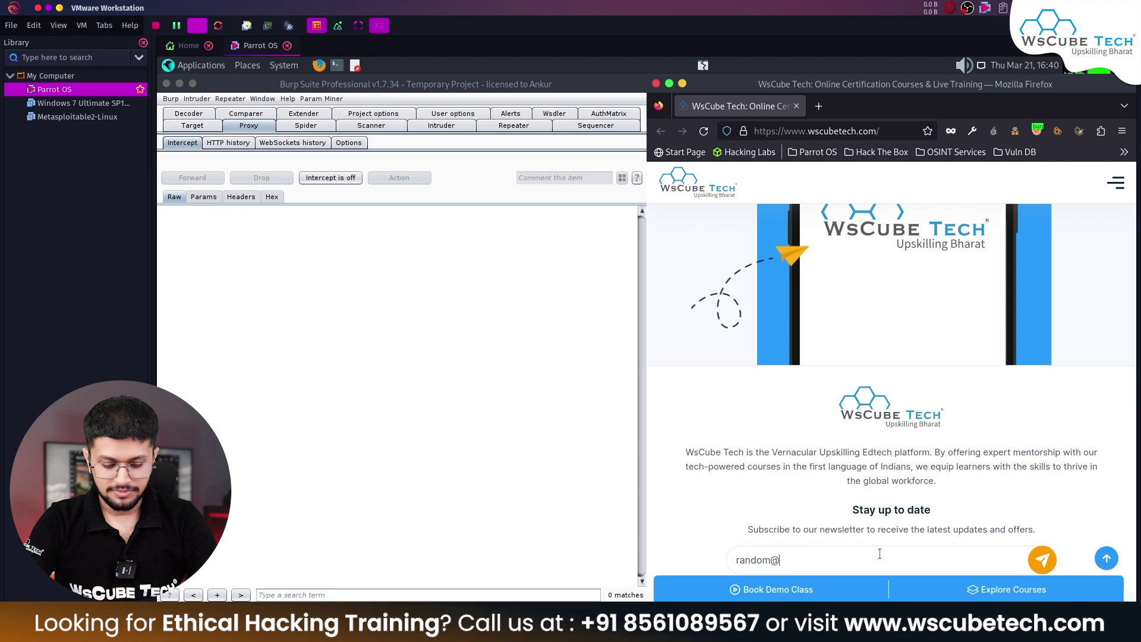
type("mail.cpom")
key("BackSpace")
key("BackSpace")
key("BackSpace")
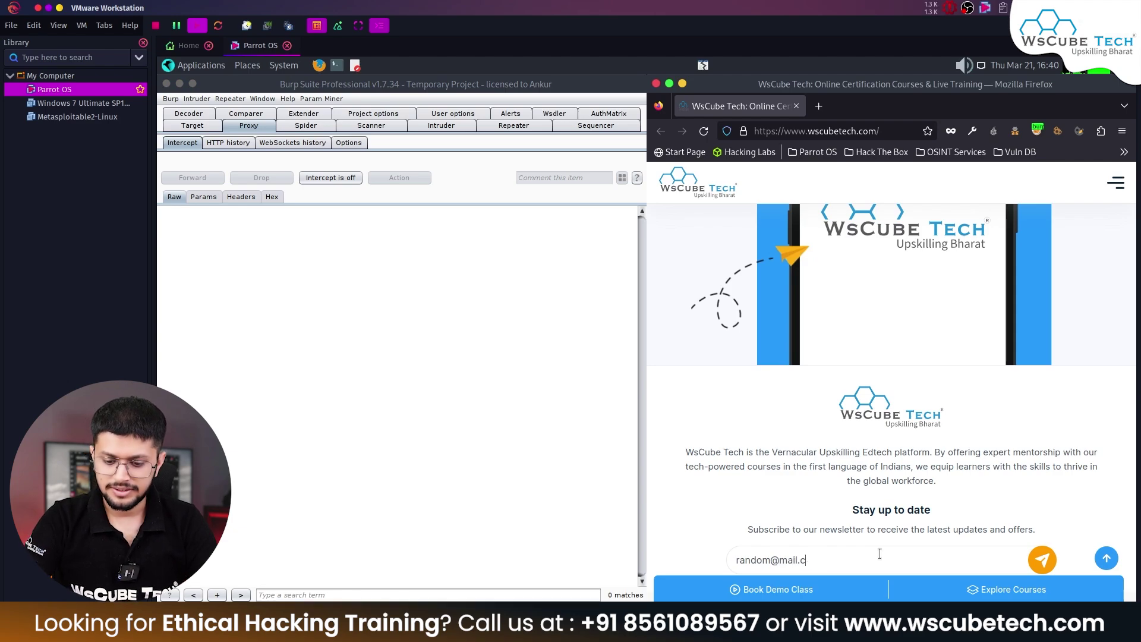
type("om")
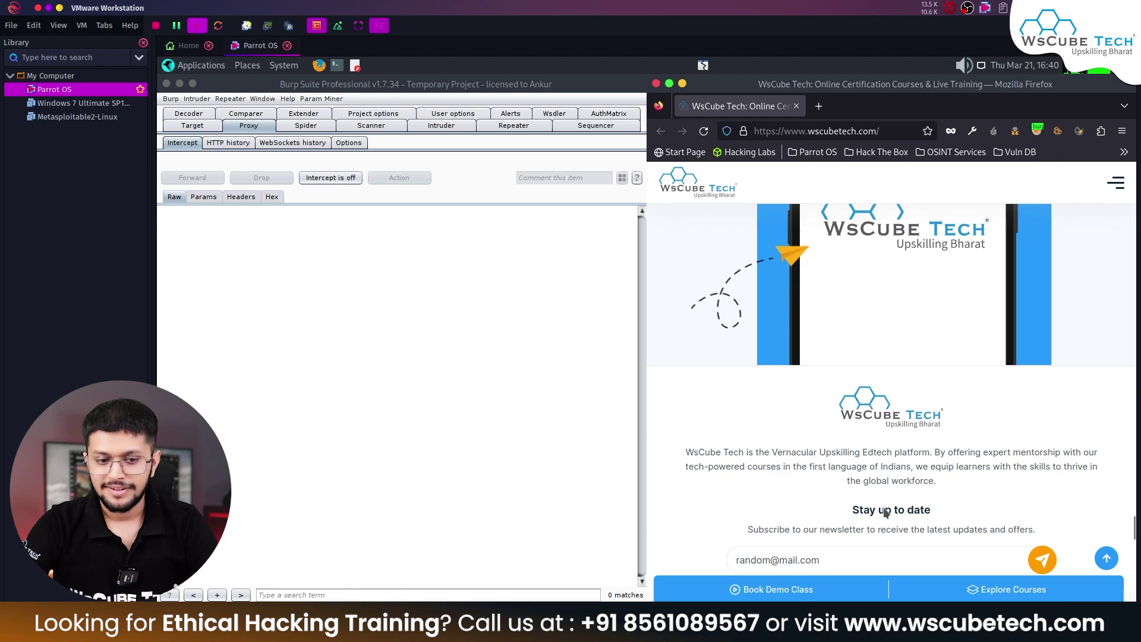
With interception on, submit the newsletter, forward the clarity request, and open the POST's context menu.
left_click(344, 177)
left_click(1044, 560)
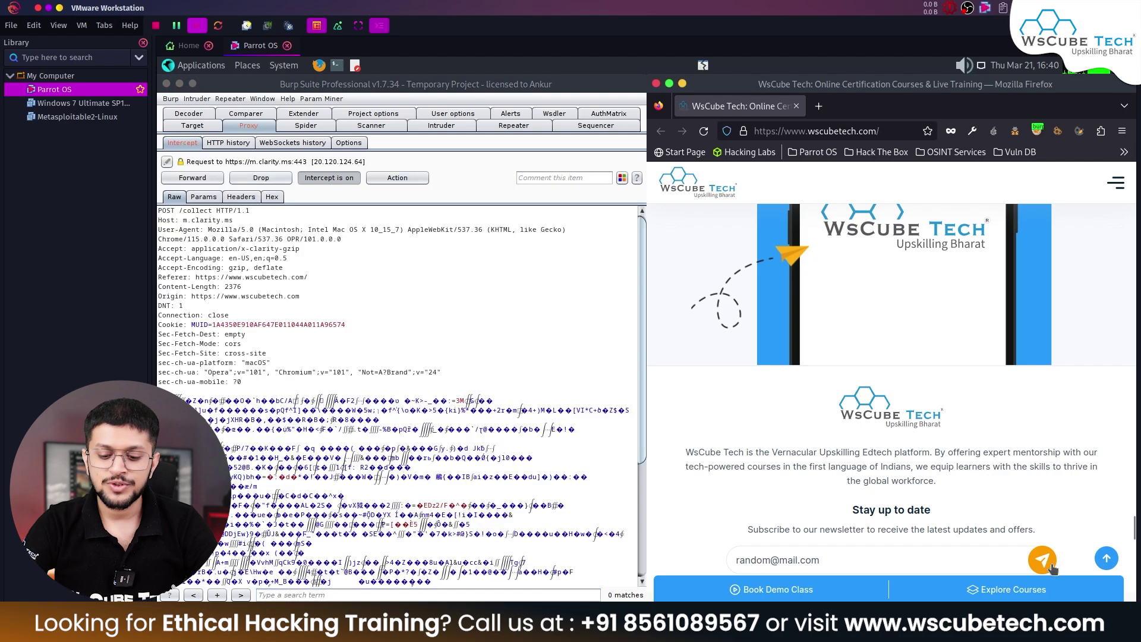
left_click(205, 179)
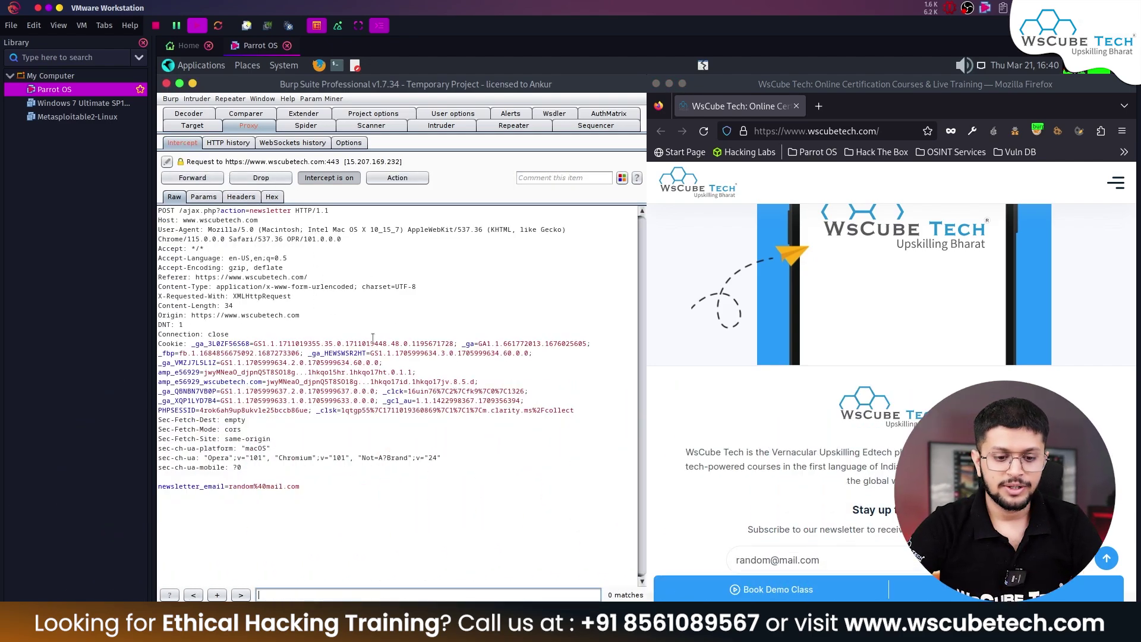
right_click(403, 304)
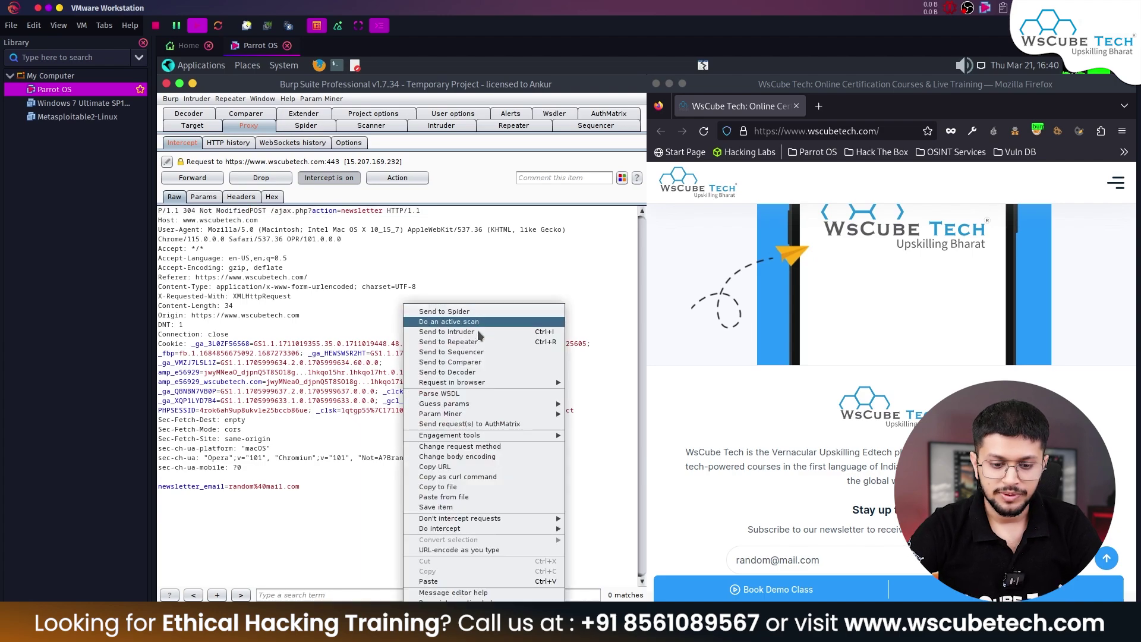
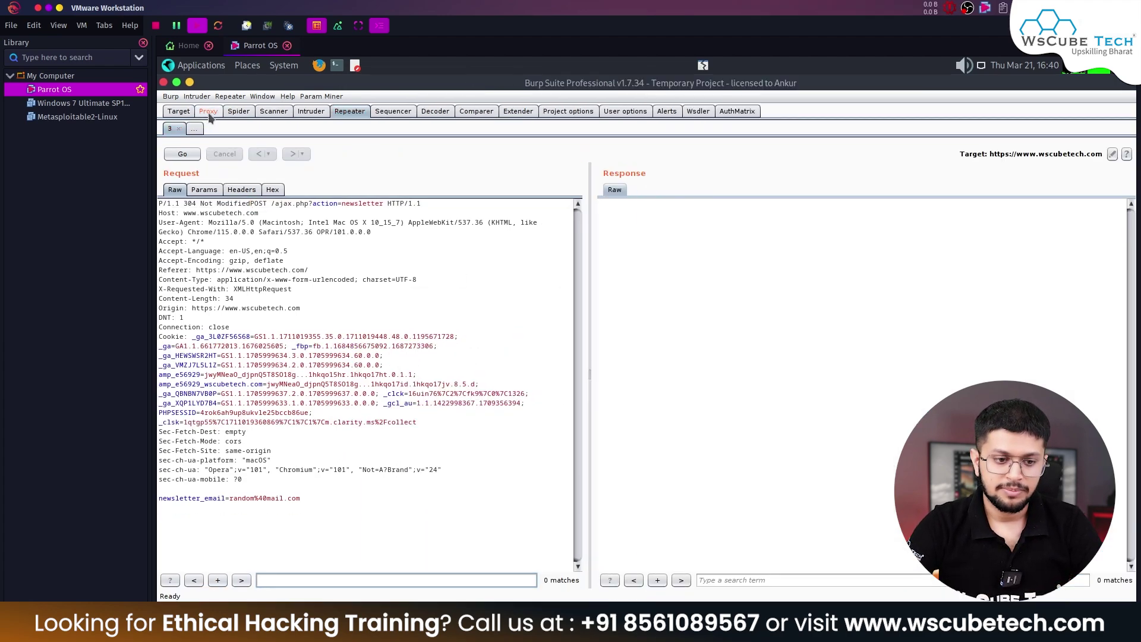
In Proxy > Intercept, switch 'Intercept is on' off so browser requests pass through unheld.
left_click(208, 112)
left_click(314, 165)
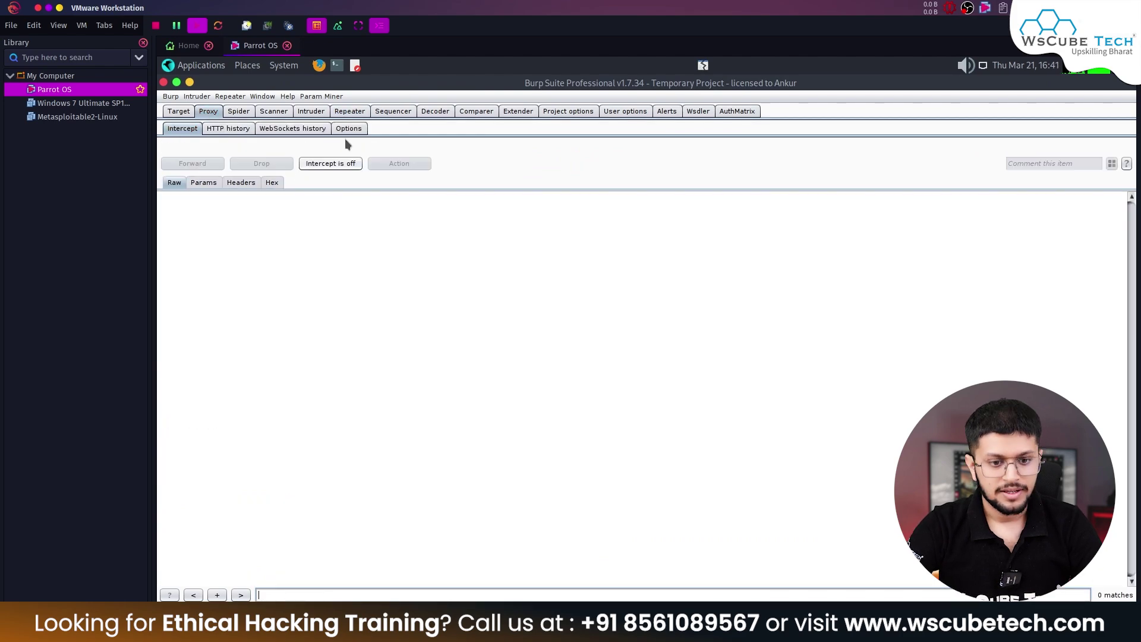
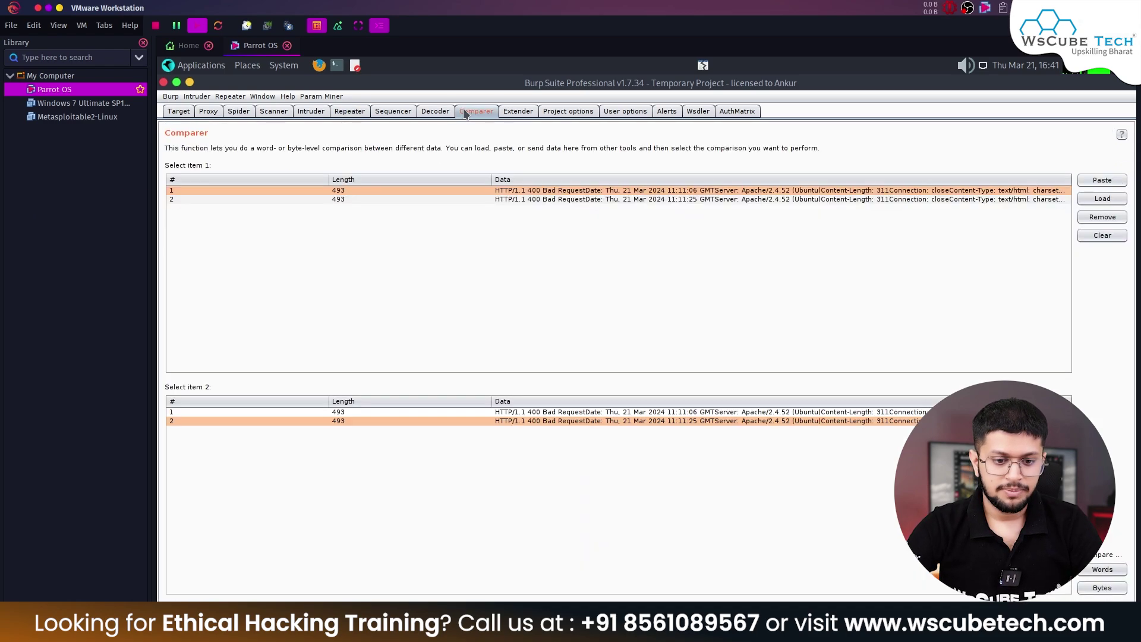
Run a word compare of the two 400 Bad Request responses, first against second.
left_click(537, 201)
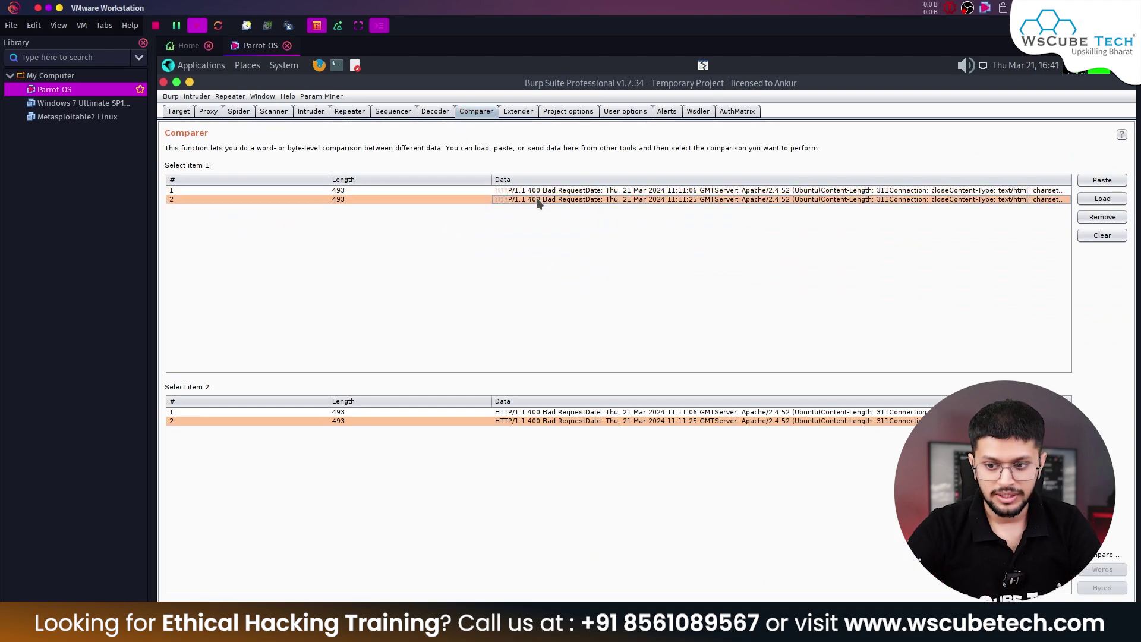
left_click(559, 190)
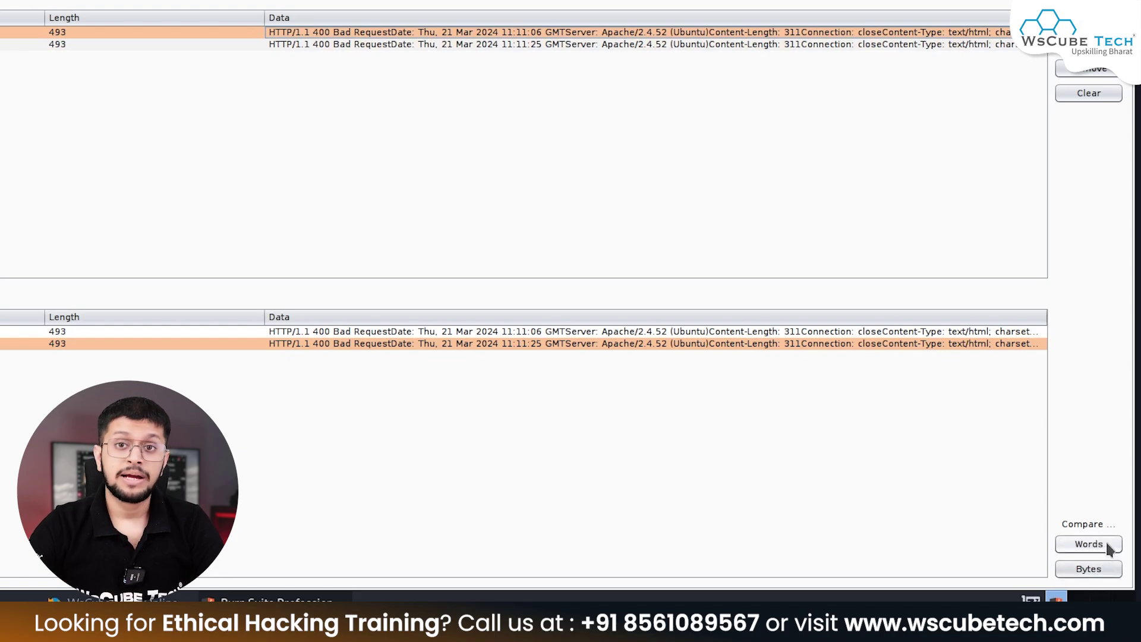
left_click(1106, 544)
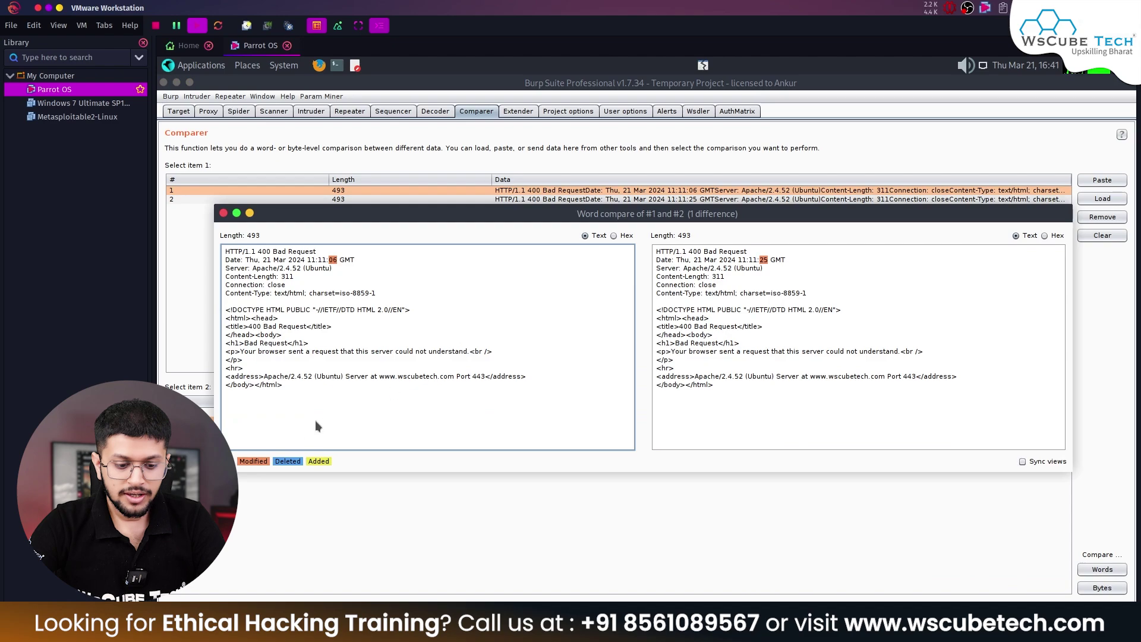
Inspect the differing timestamp seconds (06 vs 25) in both responses, then close the word compare window.
left_click_drag(330, 262, 335, 265)
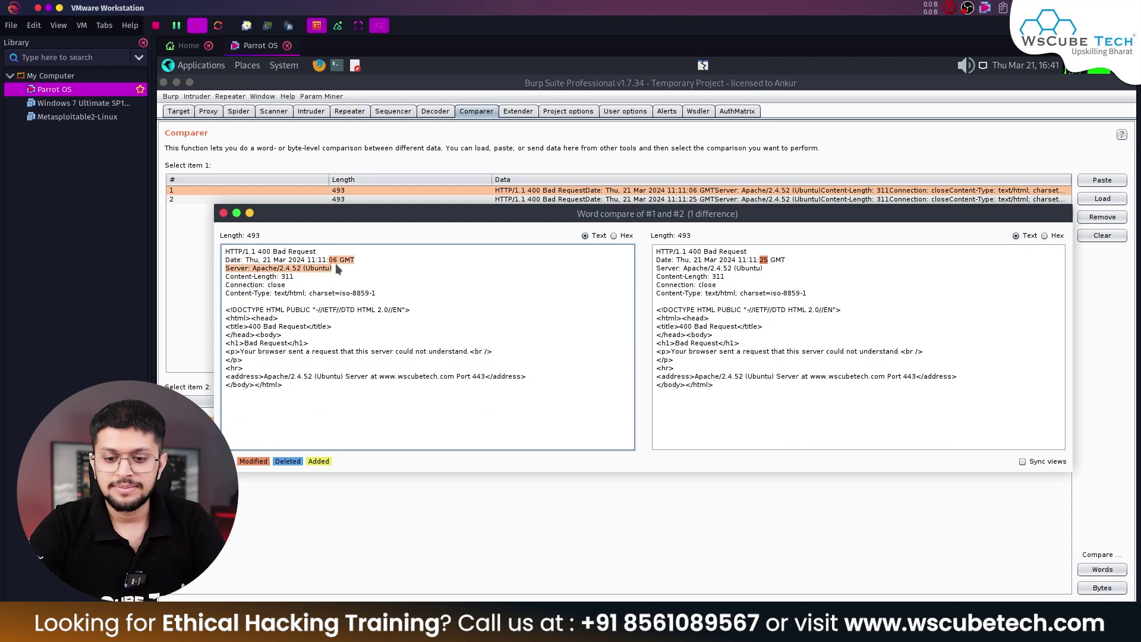
left_click(335, 265)
left_click(760, 272)
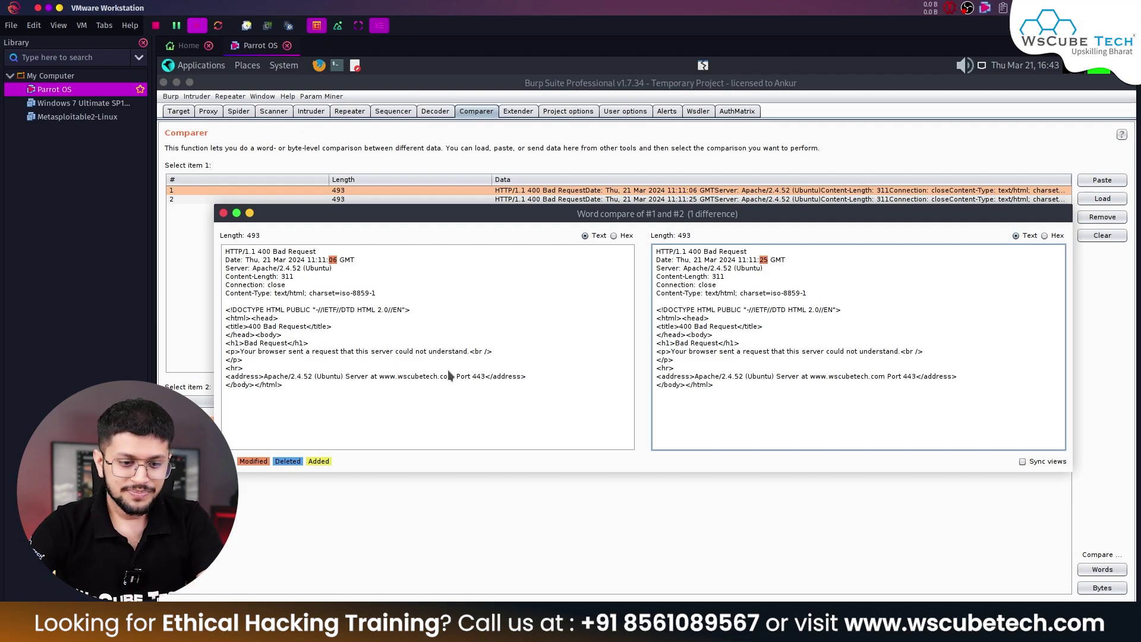
left_click(224, 214)
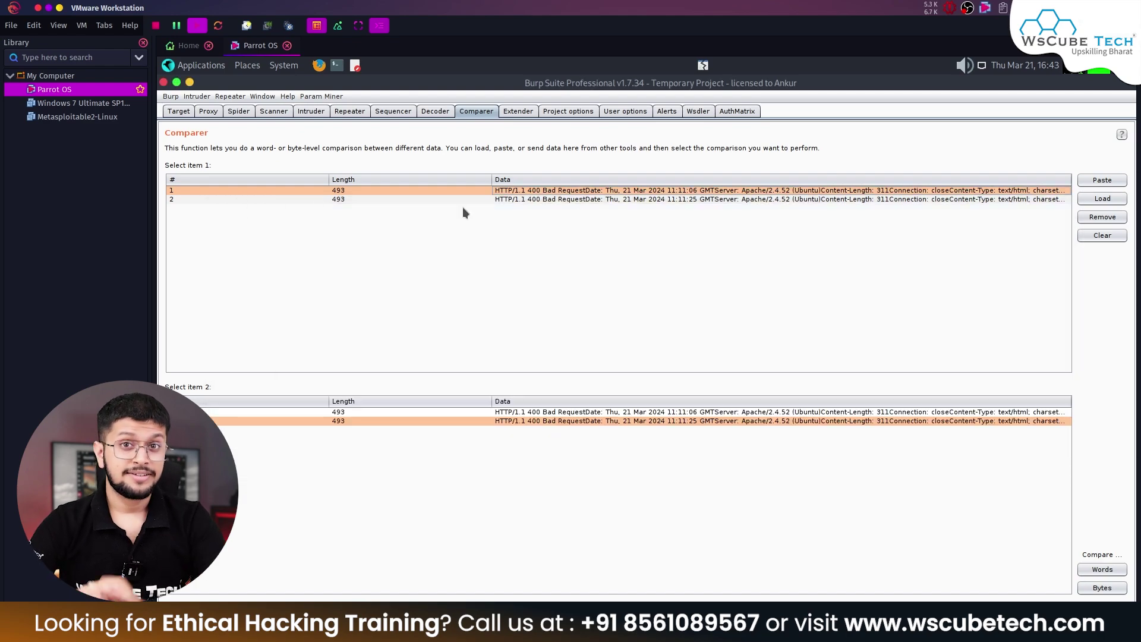